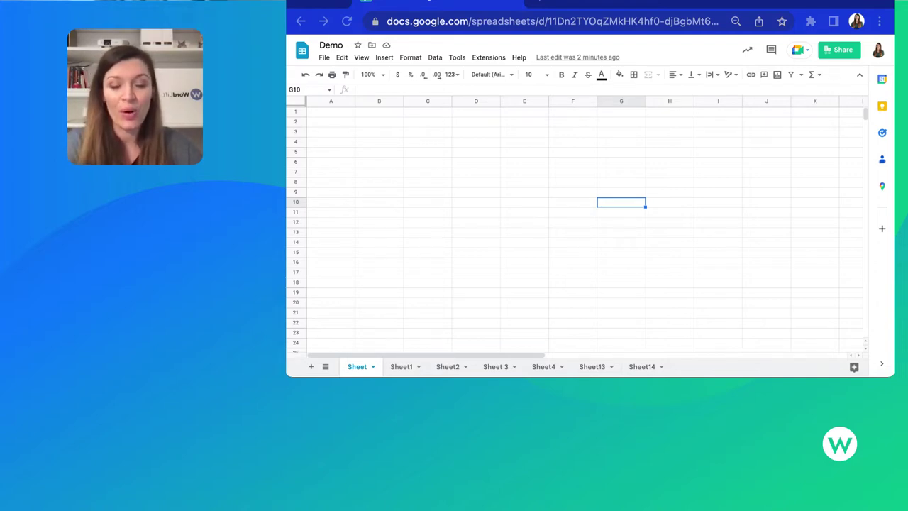
# Step: Open the WordLift Configure dialog with the saved key and the United States, English, google.com audience
pyautogui.click(493, 61)
pyautogui.moveTo(499, 78)
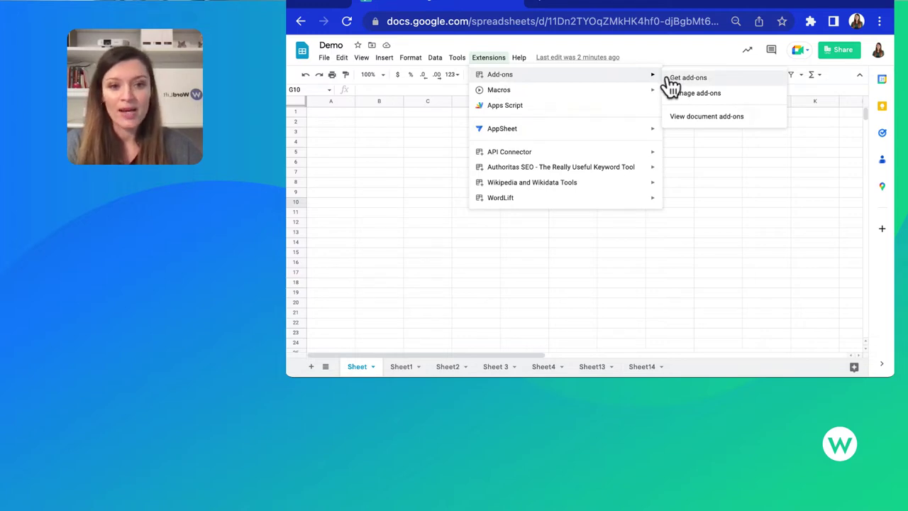
pyautogui.moveTo(547, 203)
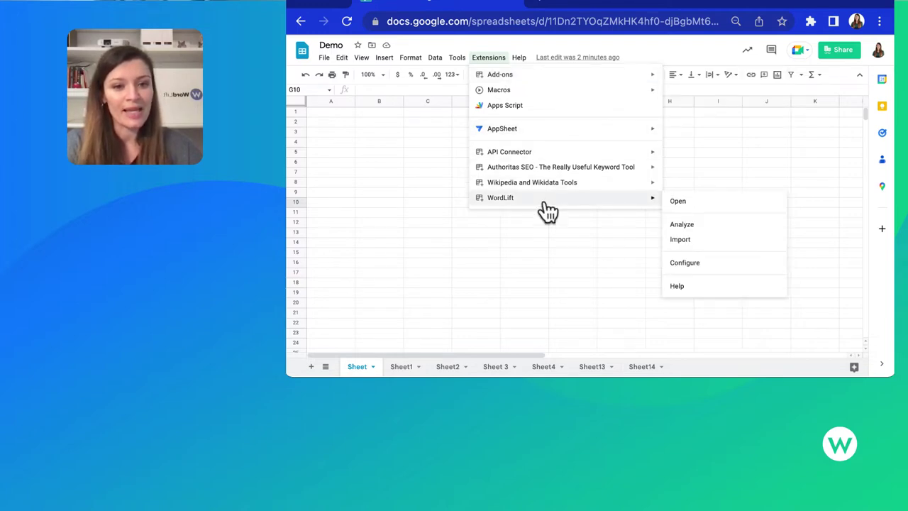
pyautogui.click(706, 264)
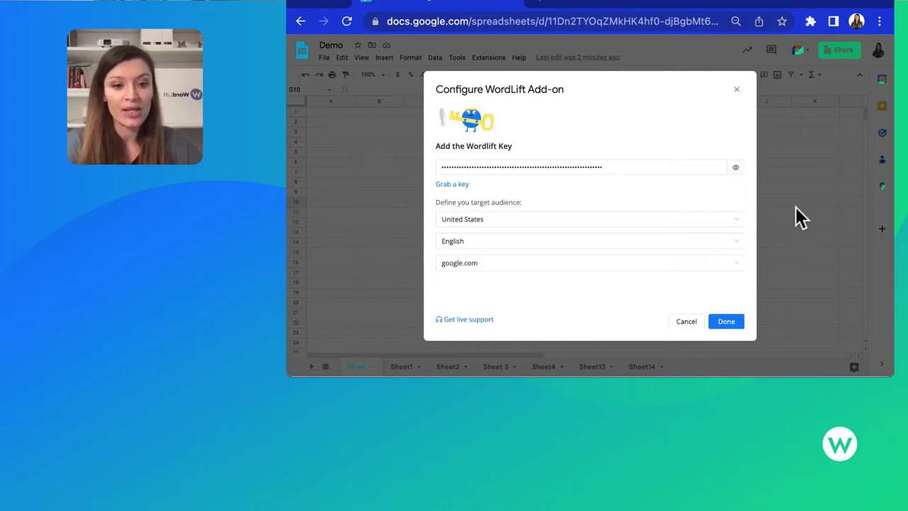
# Step: Save the WordLift settings and open the WordLift sidebar offering Analyze Entities and Get Traffic Data
pyautogui.click(726, 321)
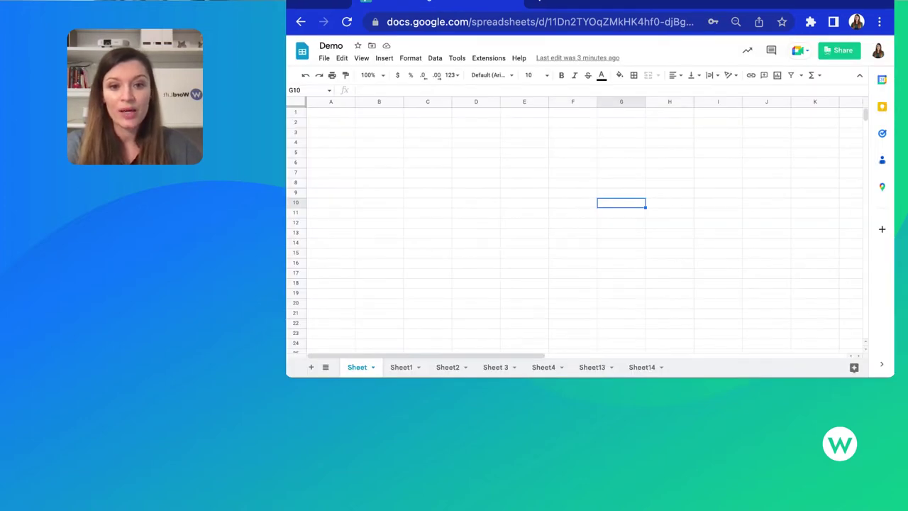
pyautogui.click(491, 61)
pyautogui.moveTo(509, 200)
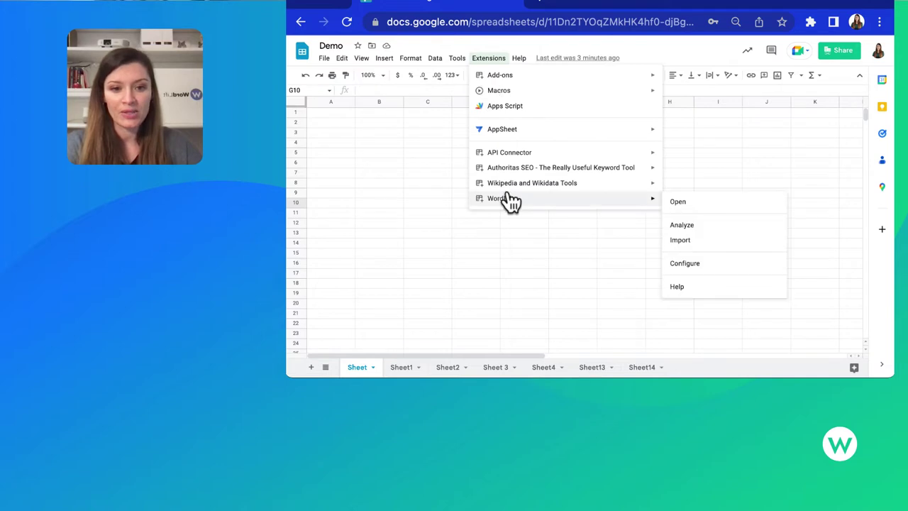
pyautogui.click(679, 203)
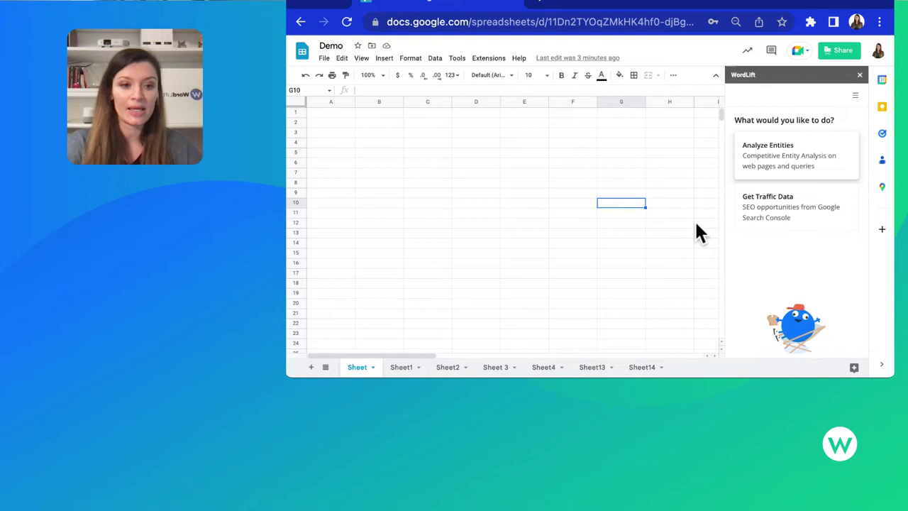
# Step: Start an Analyze Entities run and switch to Sheet1 with the Carbonara and Amatriciana queries
pyautogui.click(779, 171)
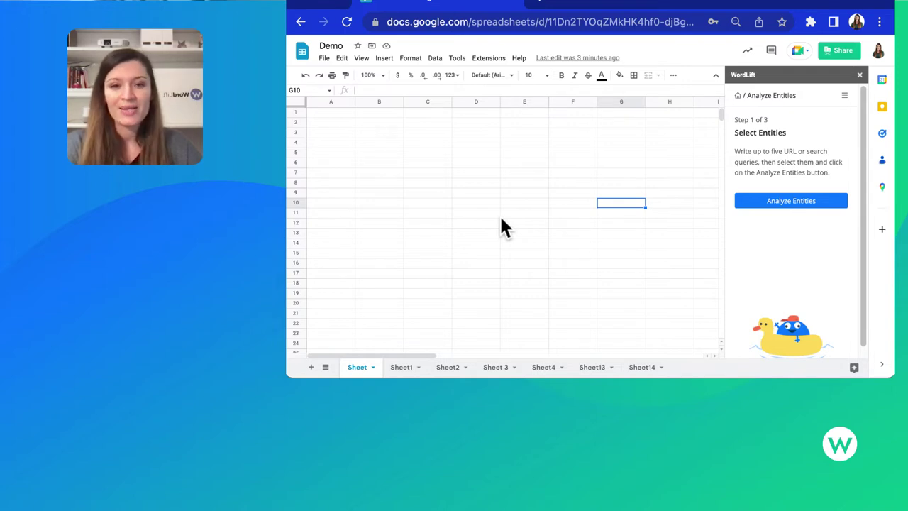
pyautogui.click(404, 367)
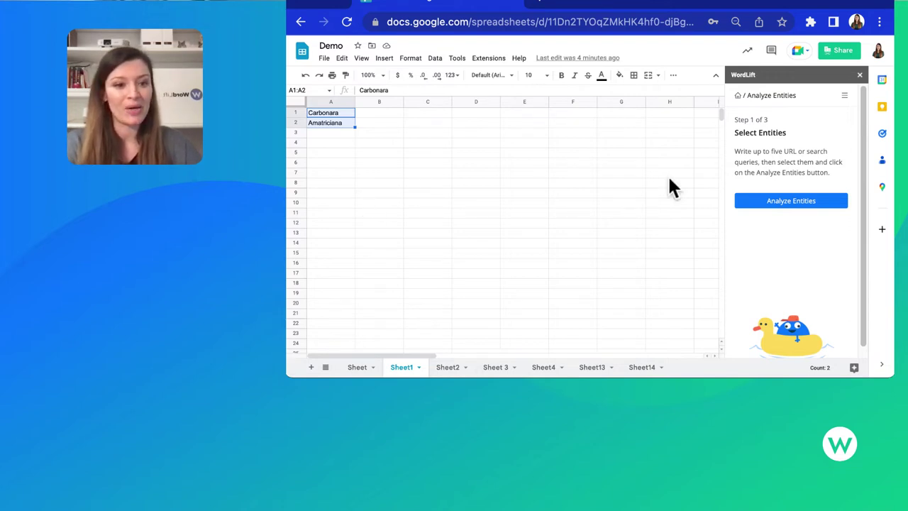
# Step: Run the entity analysis on Carbonara and Amatriciana and review the KG and Entity columns
pyautogui.click(786, 207)
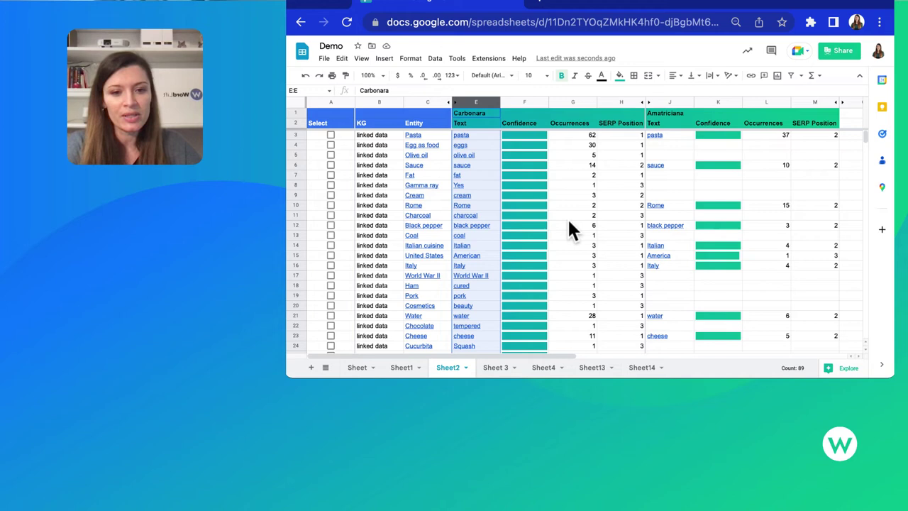
pyautogui.click(369, 101)
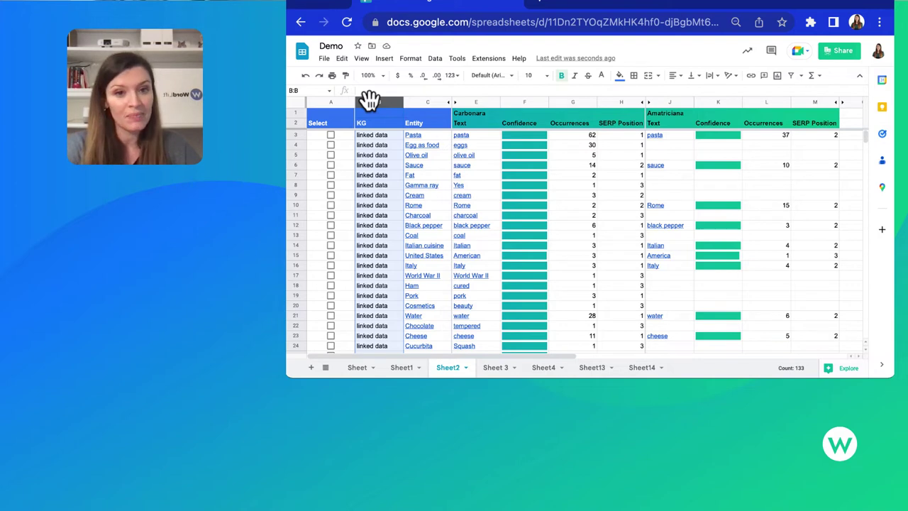
pyautogui.click(416, 103)
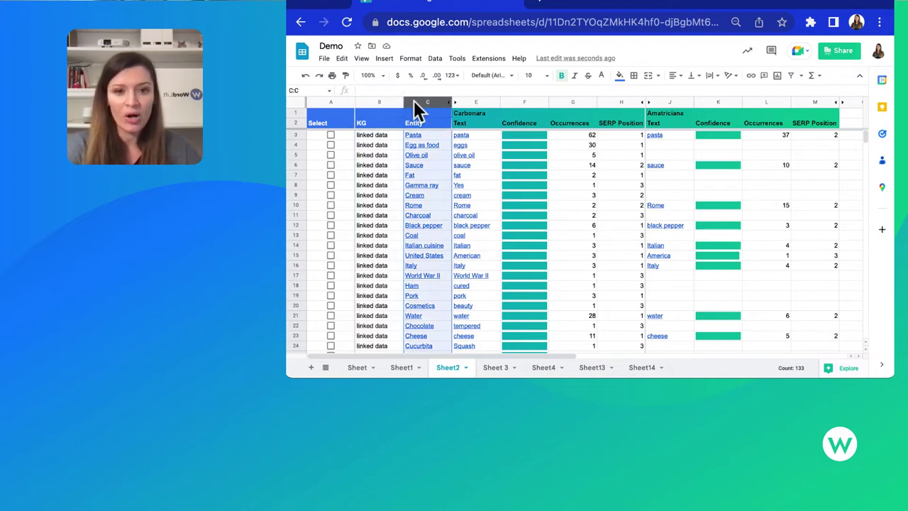
# Step: Inspect the Carbonara Confidence and Occurrences columns, briefly unhiding then re-hiding the Entity ID column
pyautogui.click(522, 101)
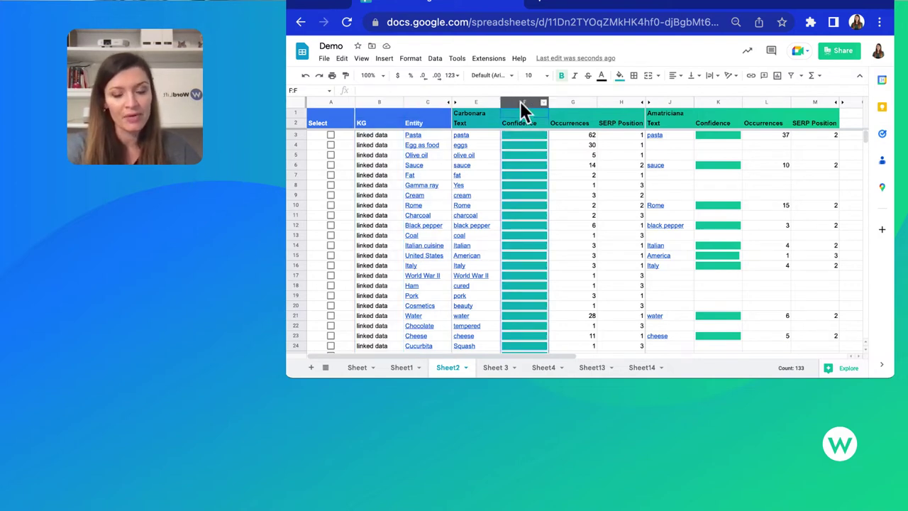
pyautogui.click(455, 103)
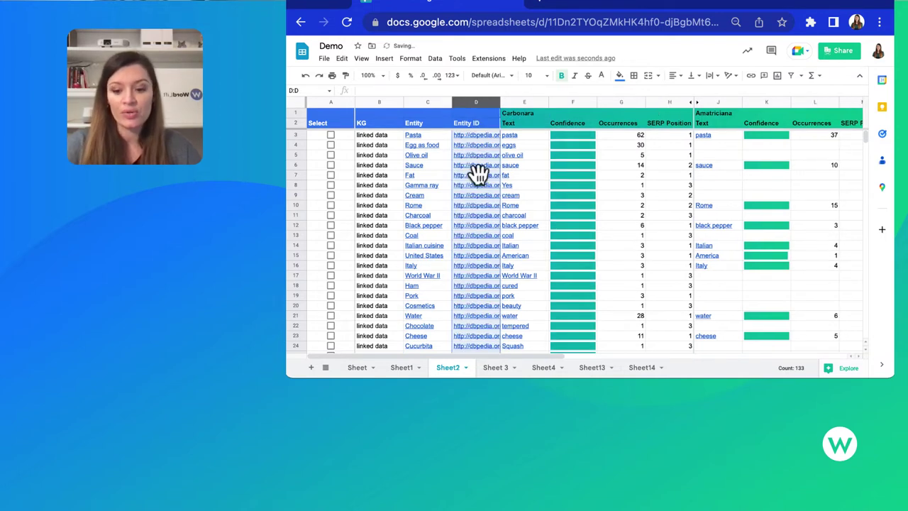
pyautogui.moveTo(479, 176)
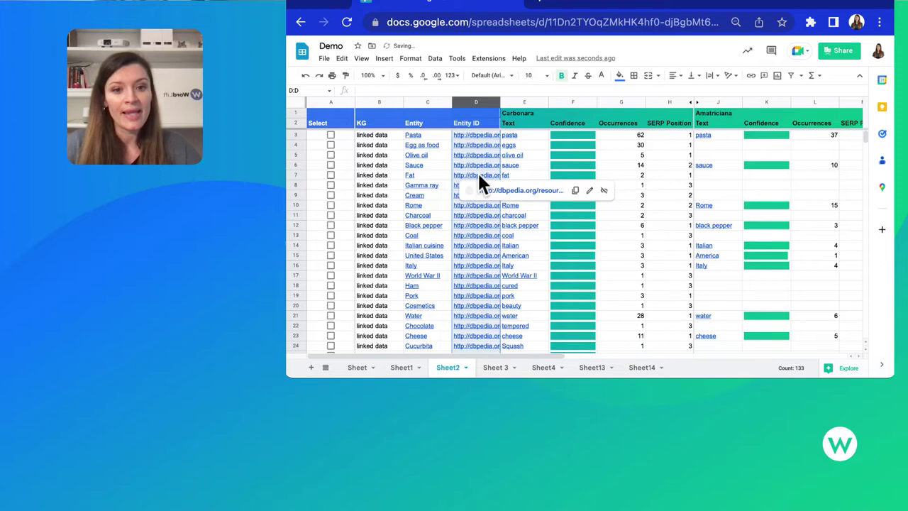
pyautogui.hotkey('ctrl', 'alt', '0')
pyautogui.click(571, 103)
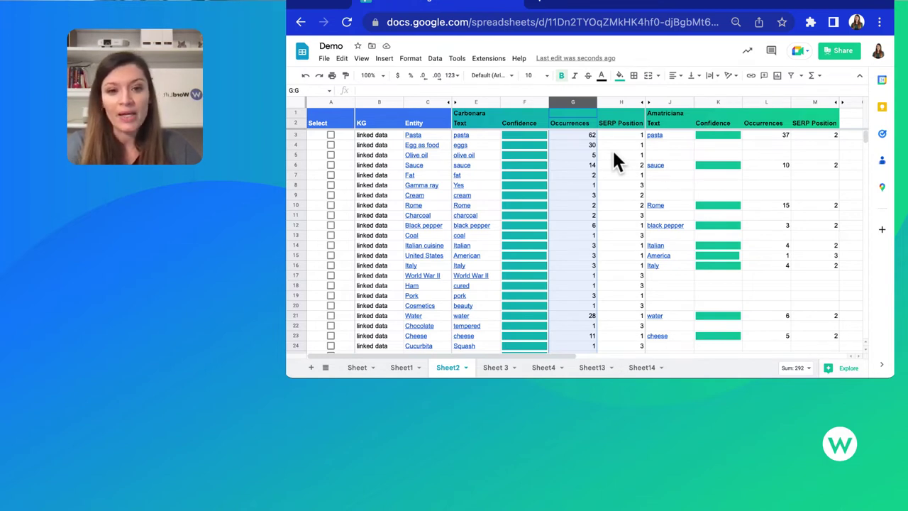
pyautogui.moveTo(475, 147)
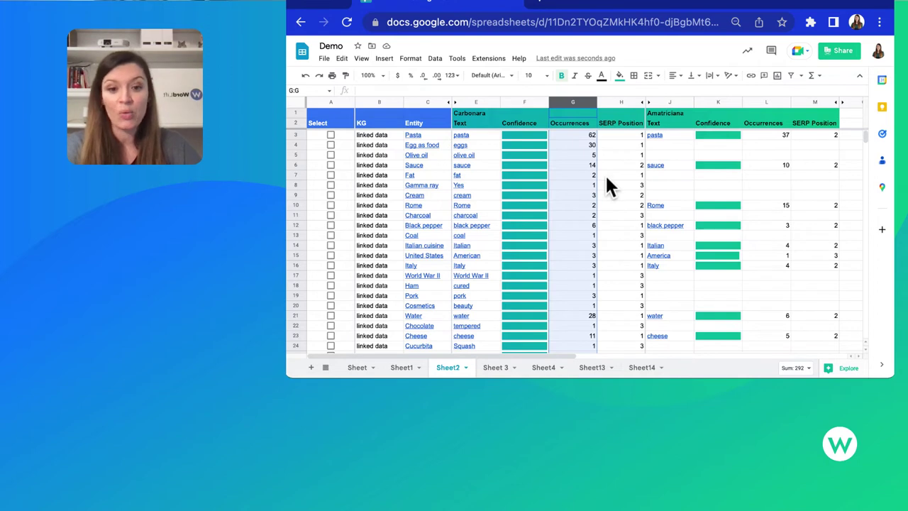
# Step: View the carbonara recipe URLs on Sheet3 and bring up the WordLift extension menu
pyautogui.click(496, 368)
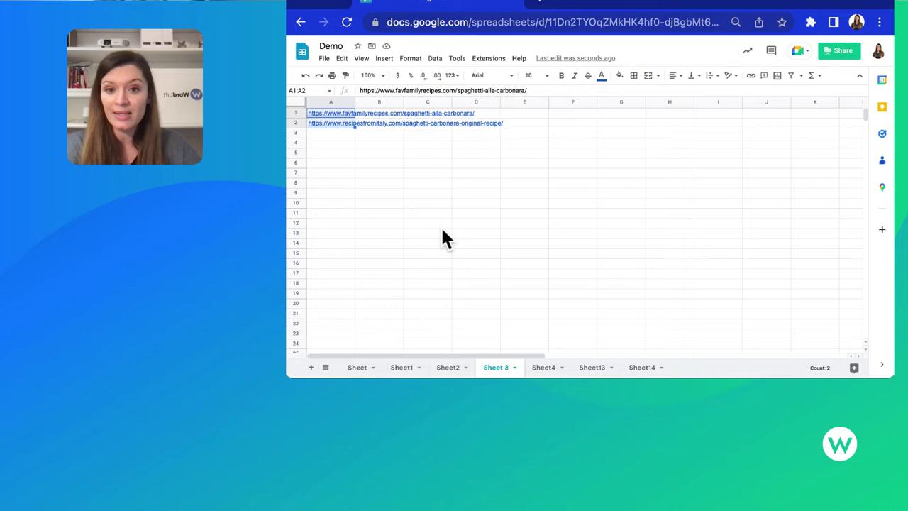
pyautogui.moveTo(343, 127)
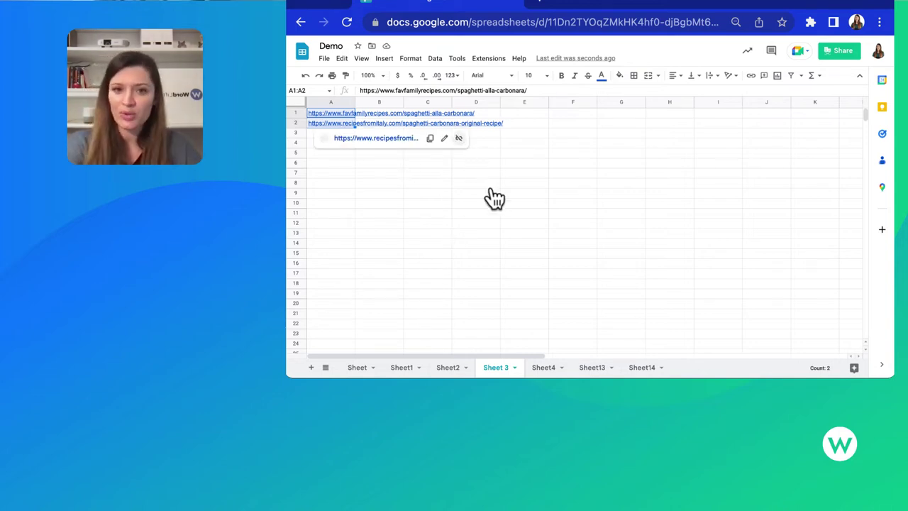
pyautogui.click(489, 58)
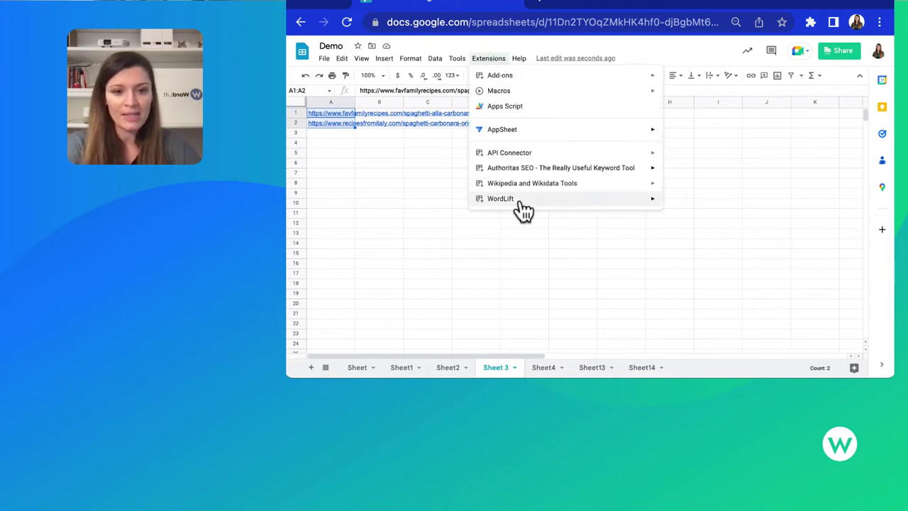
pyautogui.moveTo(521, 202)
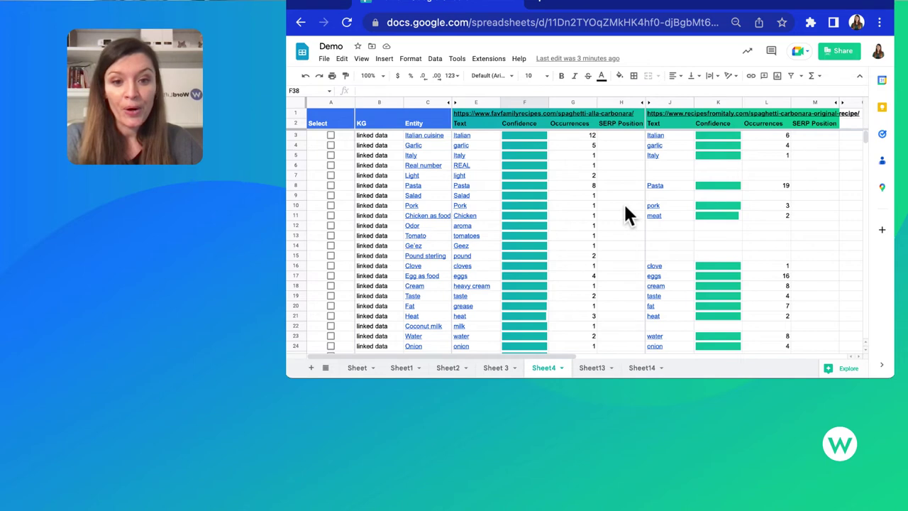
pyautogui.scroll(-2, 623, 199)
pyautogui.scroll(-3, 623, 198)
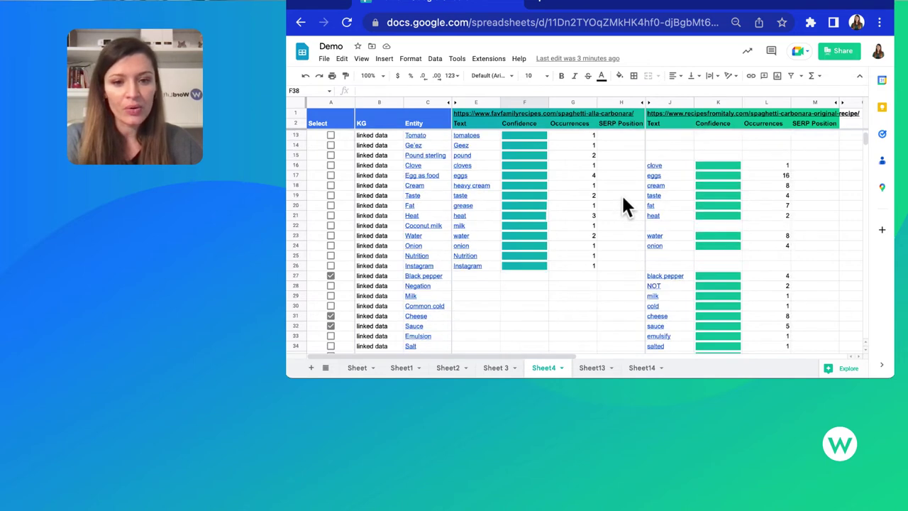
pyautogui.scroll(-2, 623, 200)
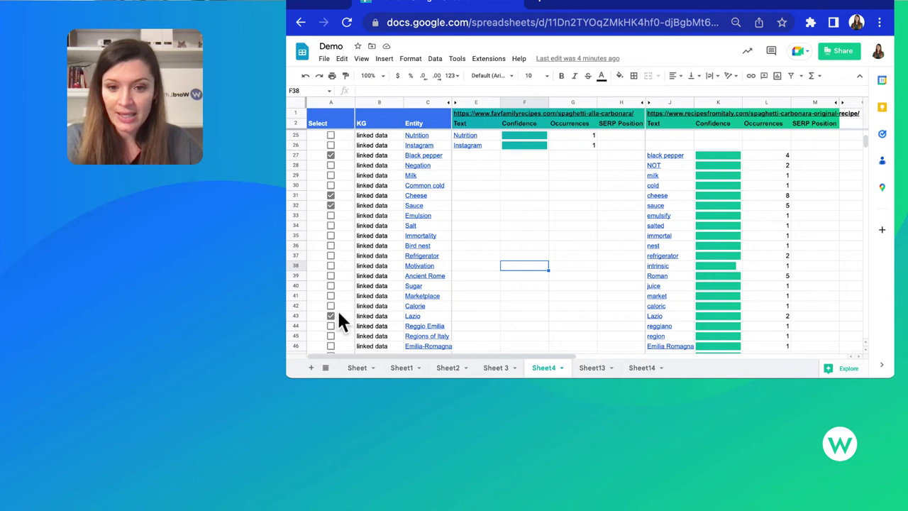
# Step: Import the ticked entities into the Knowledge Graph using WordLift's Import option
pyautogui.click(494, 59)
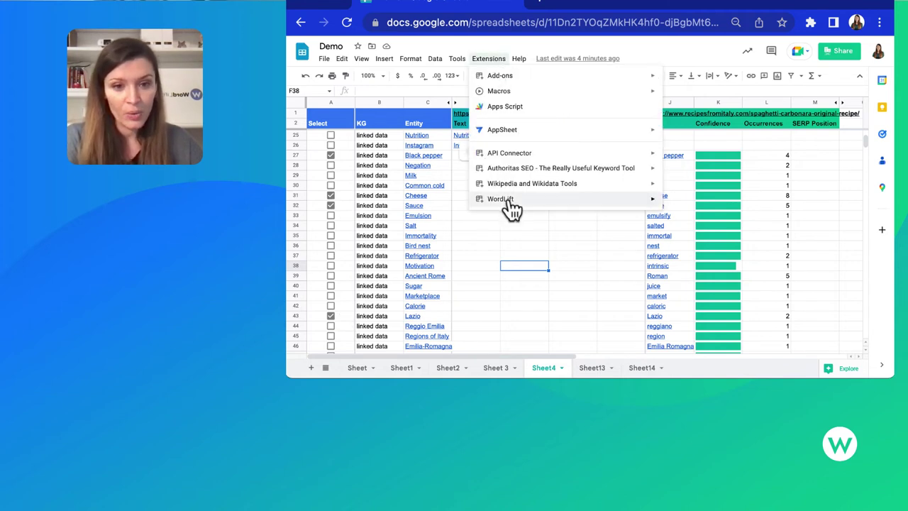
pyautogui.moveTo(509, 203)
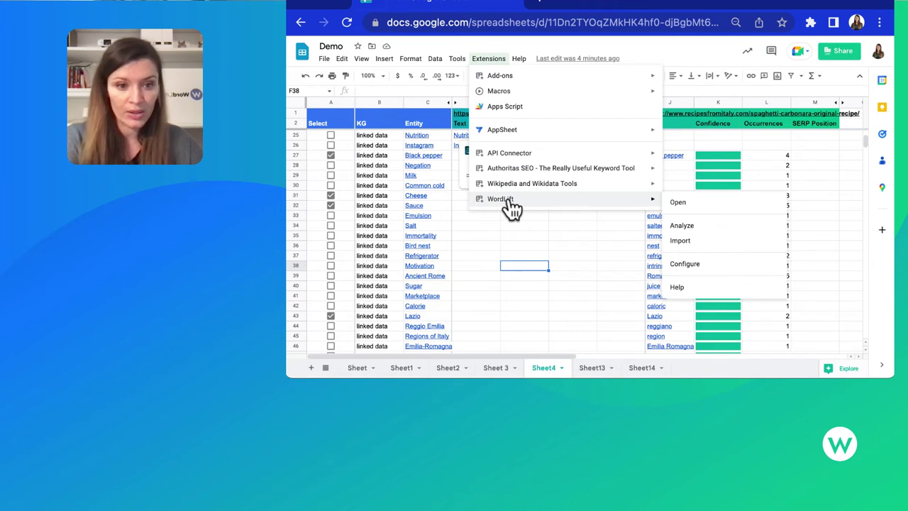
pyautogui.click(652, 202)
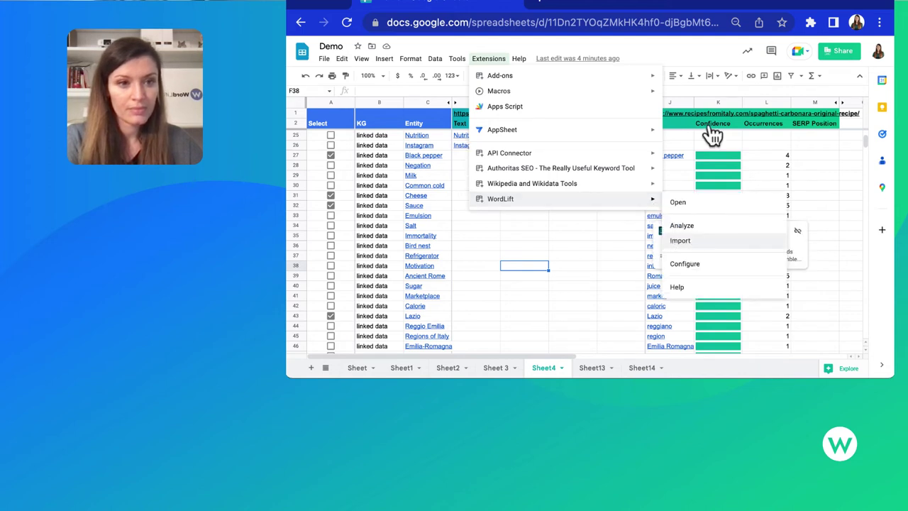
pyautogui.click(679, 241)
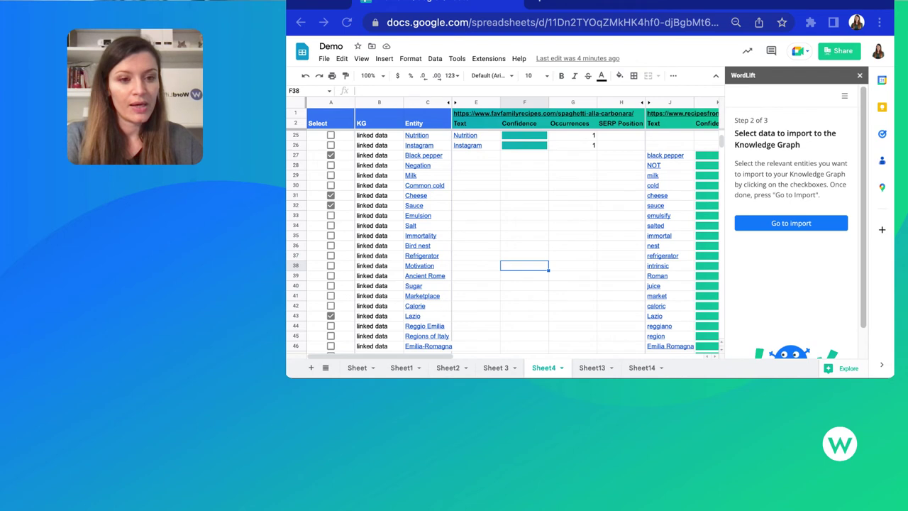
pyautogui.click(800, 225)
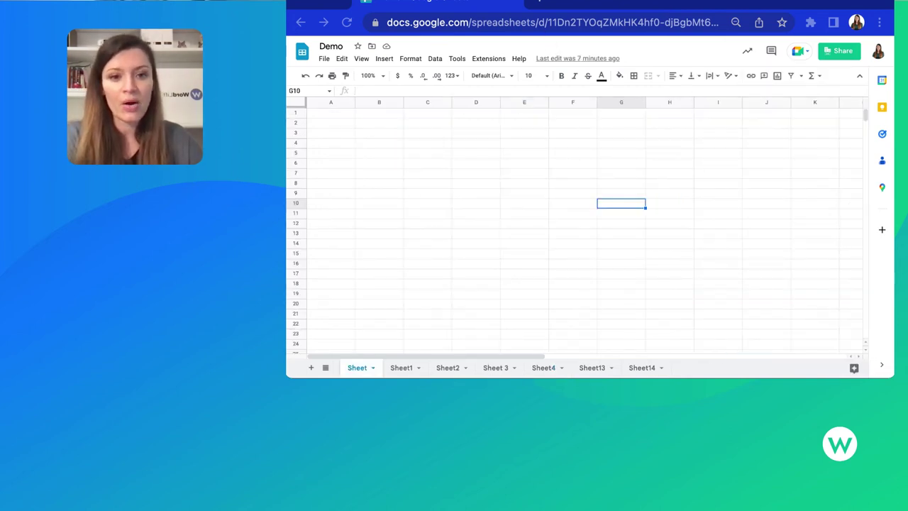
# Step: Fetch the last 30 days of Search Console traffic data for wordlift.io with WordLift's Get Traffic Data
pyautogui.click(491, 61)
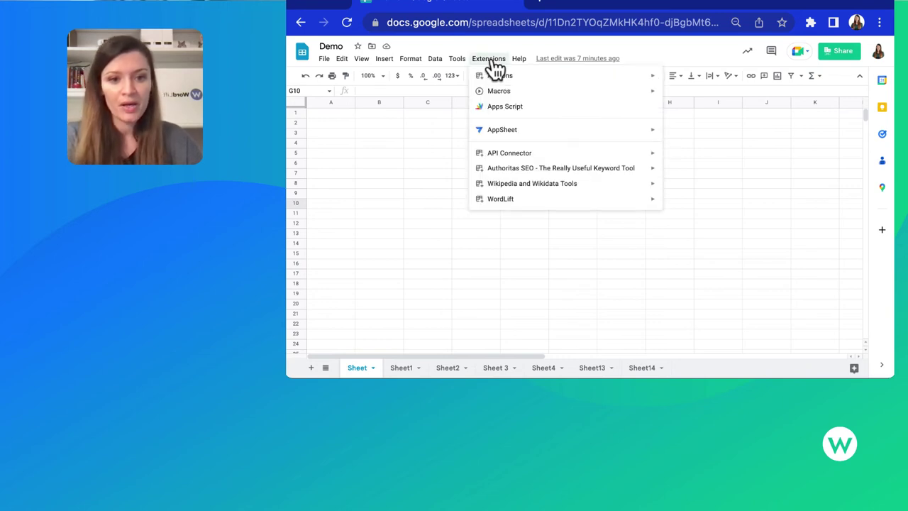
pyautogui.moveTo(519, 203)
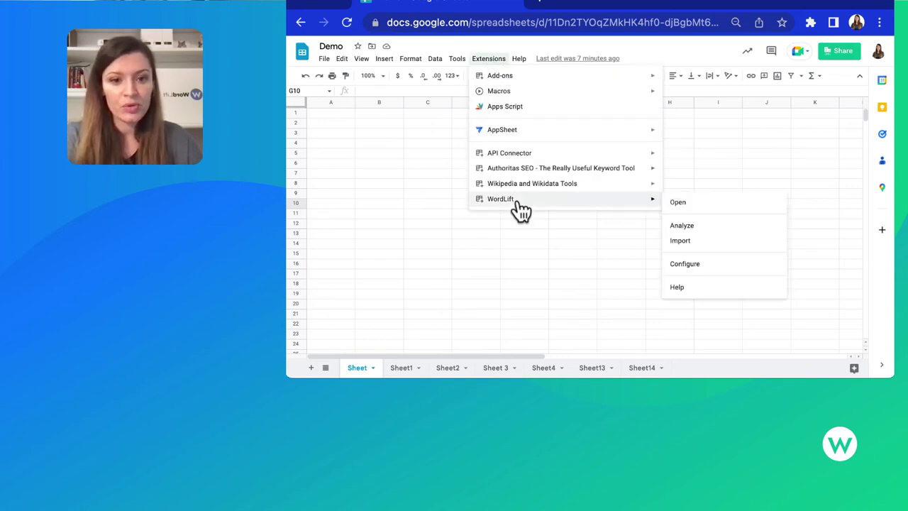
pyautogui.click(701, 205)
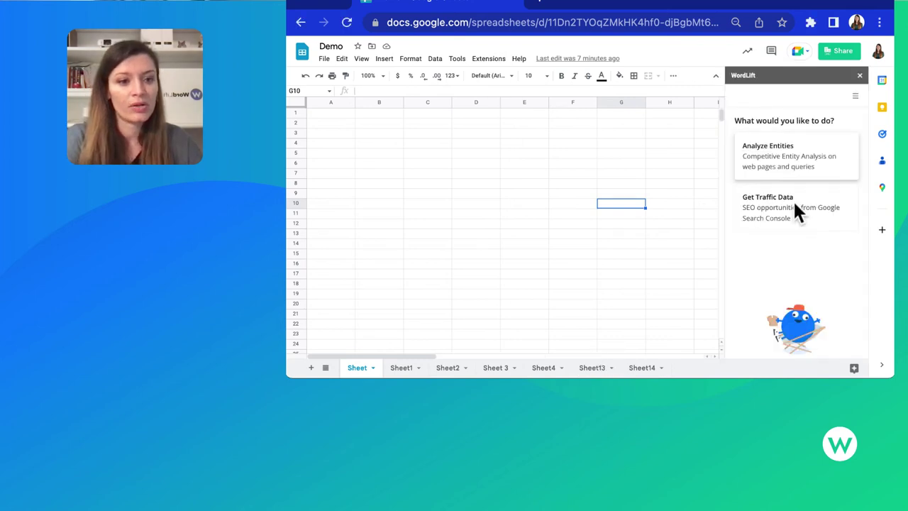
pyautogui.click(794, 208)
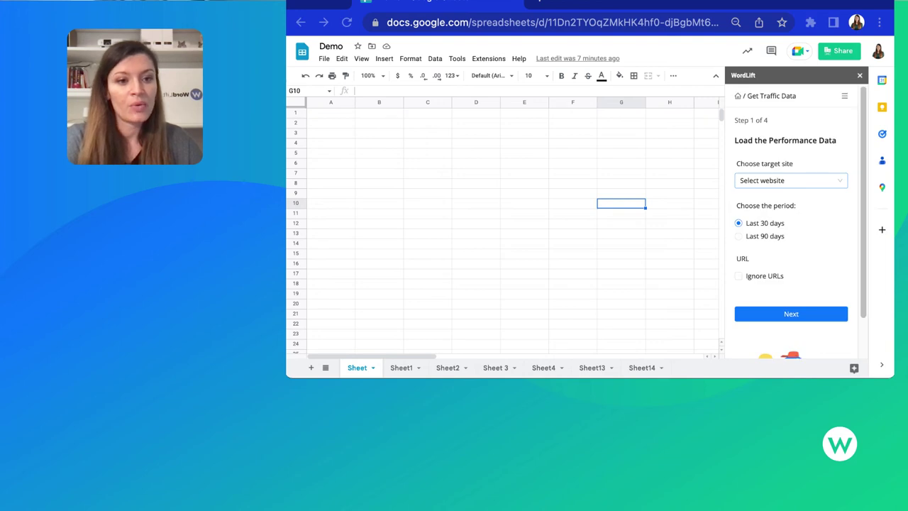
pyautogui.click(786, 180)
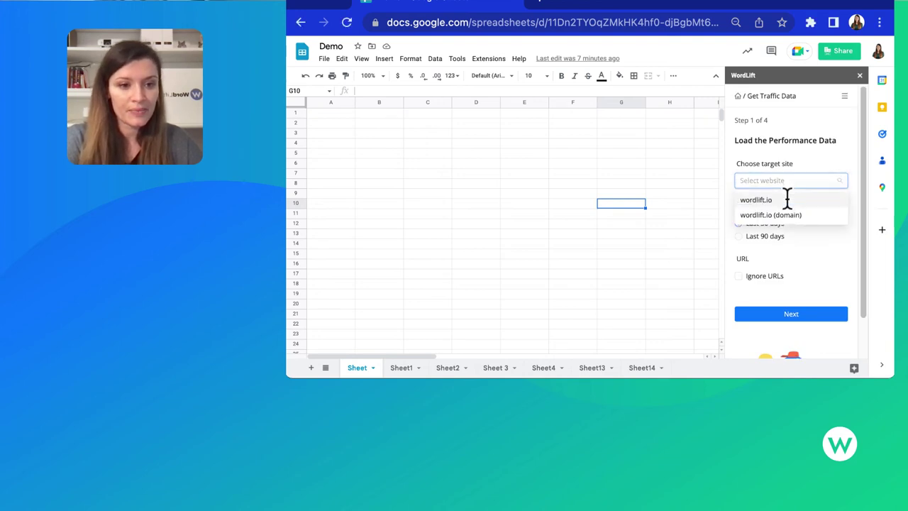
pyautogui.click(757, 199)
pyautogui.click(793, 314)
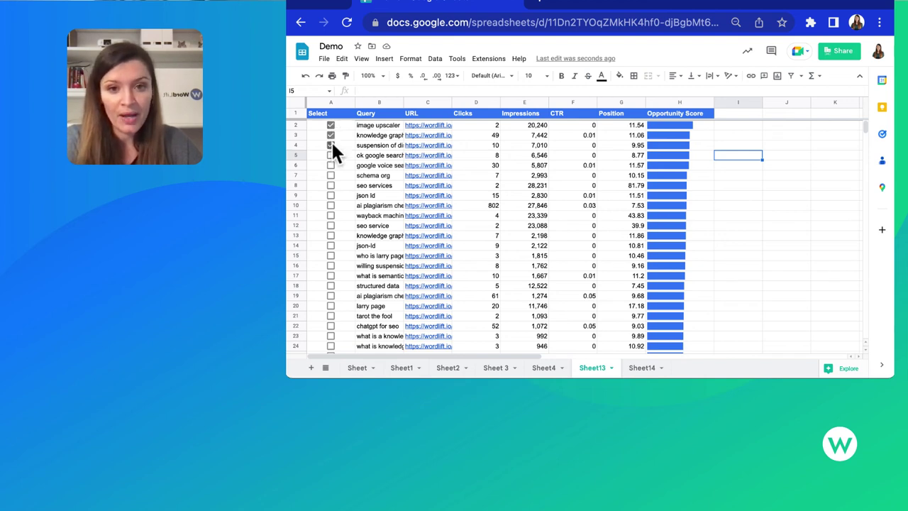
# Step: Run WordLift Analyze on the ticked queries, then tick the Anime and Adobe Photoshop entities in Sheet14
pyautogui.click(488, 59)
pyautogui.moveTo(655, 202)
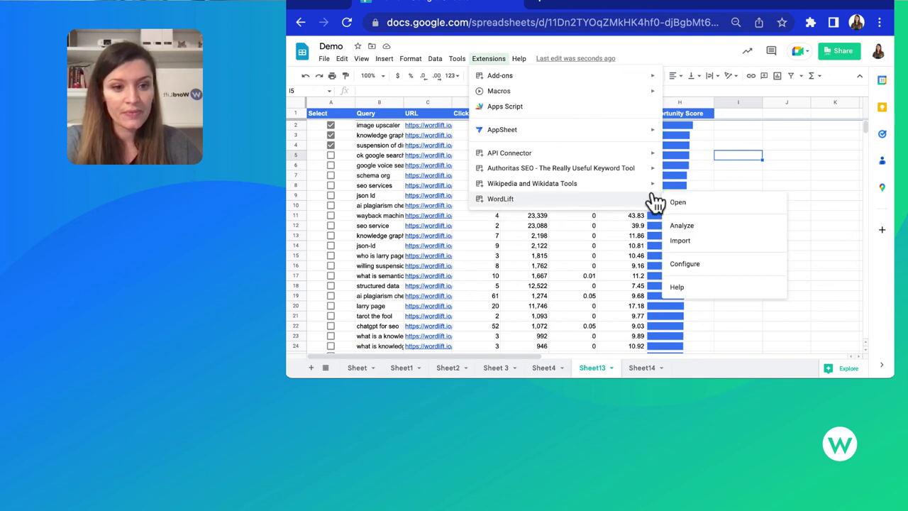
pyautogui.click(700, 227)
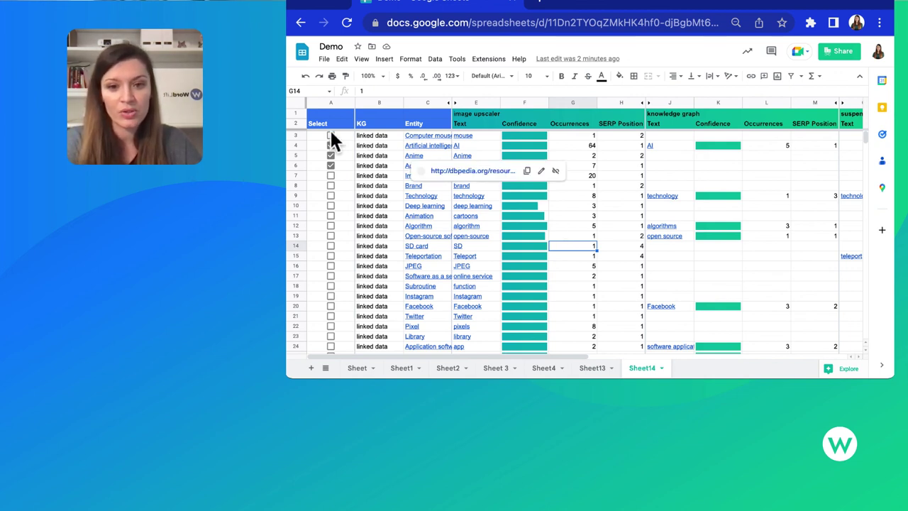
pyautogui.click(330, 156)
pyautogui.click(331, 165)
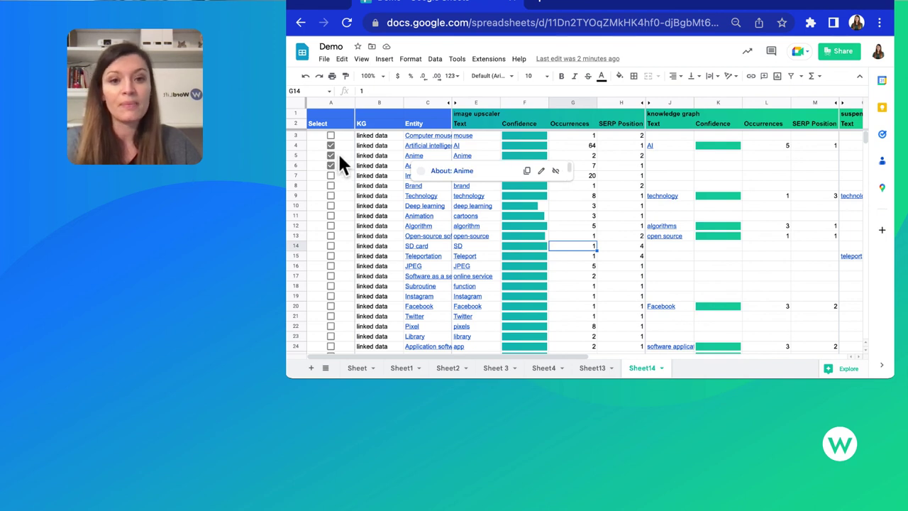